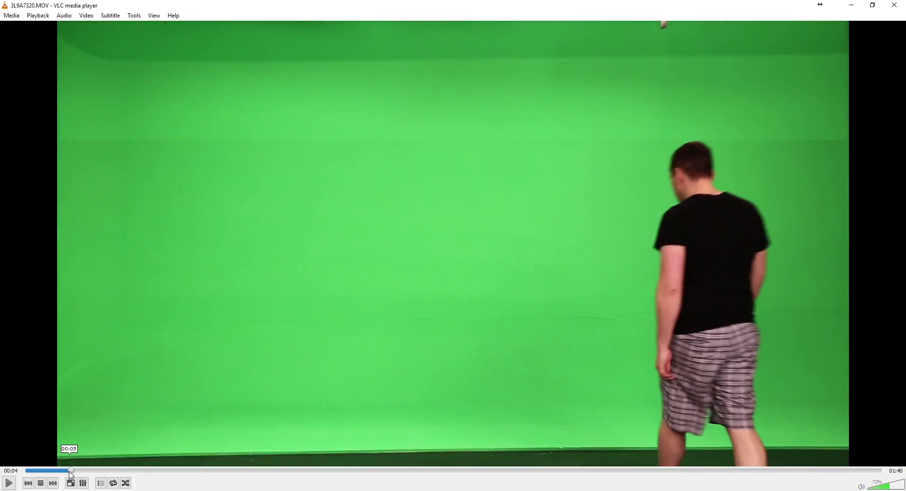
Step: Review the green-screen clip in VLC, seeking between 00:09 and 00:32, then pause near the 00:48 wave
{"action": "left_click_drag", "start_coordinate": [70, 471], "coordinate": [101, 477]}
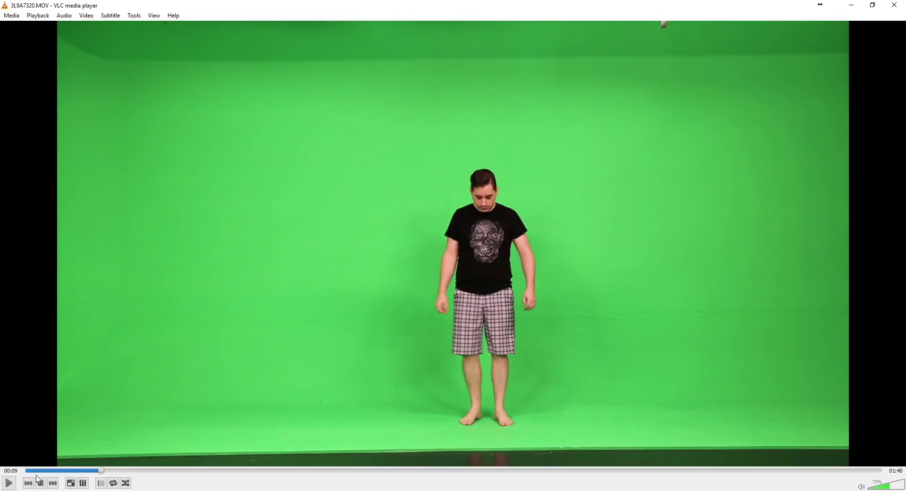
{"action": "left_click", "coordinate": [9, 483]}
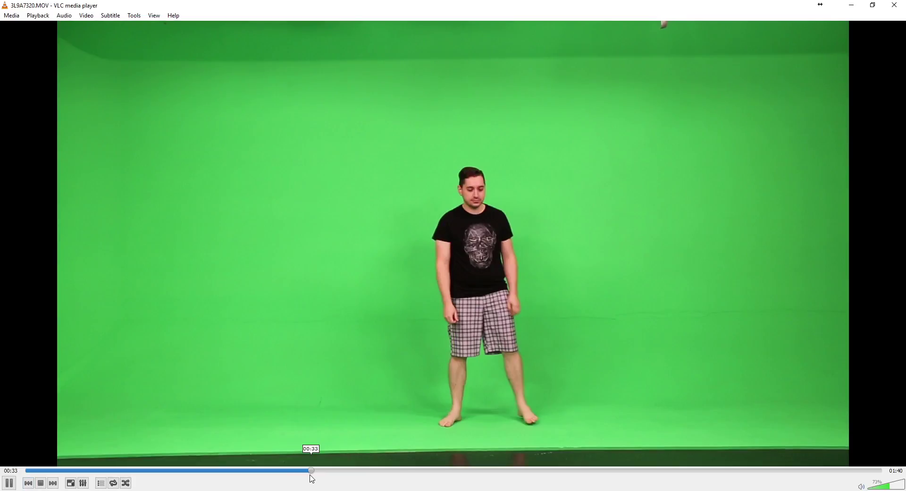
{"action": "left_click", "coordinate": [299, 470]}
{"action": "left_click", "coordinate": [272, 470]}
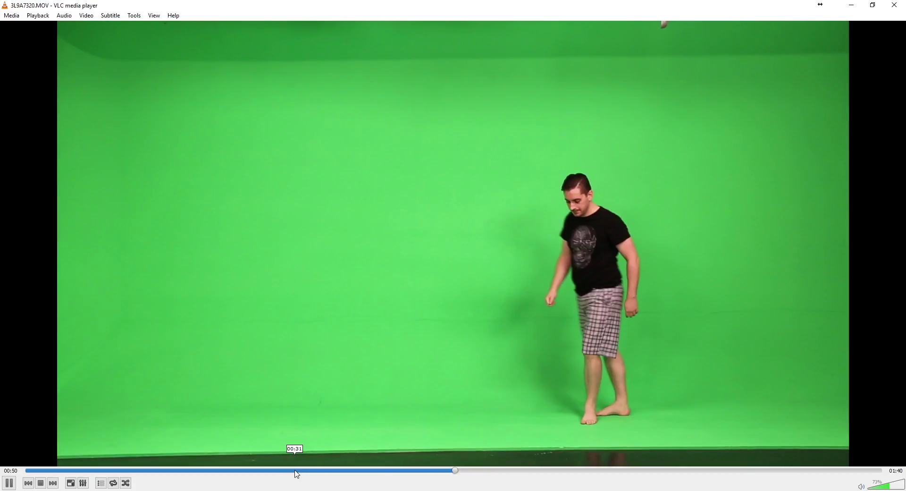
{"action": "key", "text": "space"}
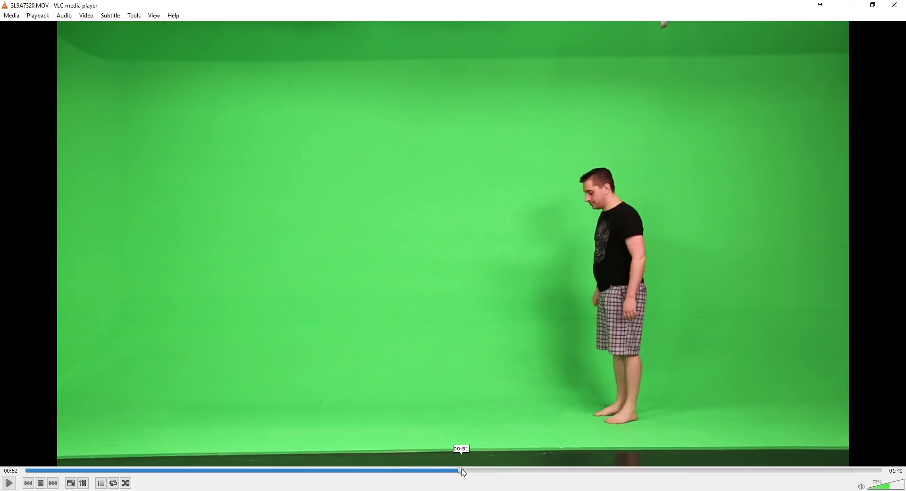
{"action": "left_click", "coordinate": [449, 470]}
Step: Seek the VLC clip back to the waving near 00:48
{"action": "left_click", "coordinate": [433, 470]}
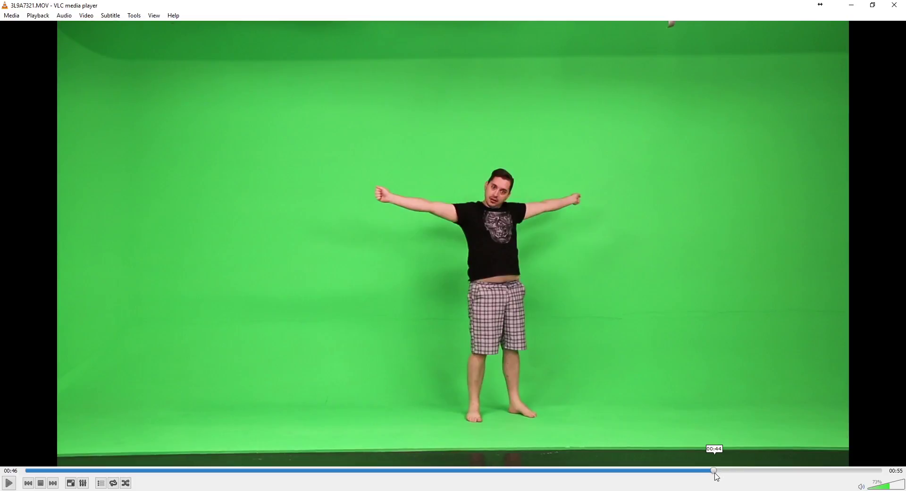
Step: Resume playback of the clip in VLC
{"action": "key", "text": "space"}
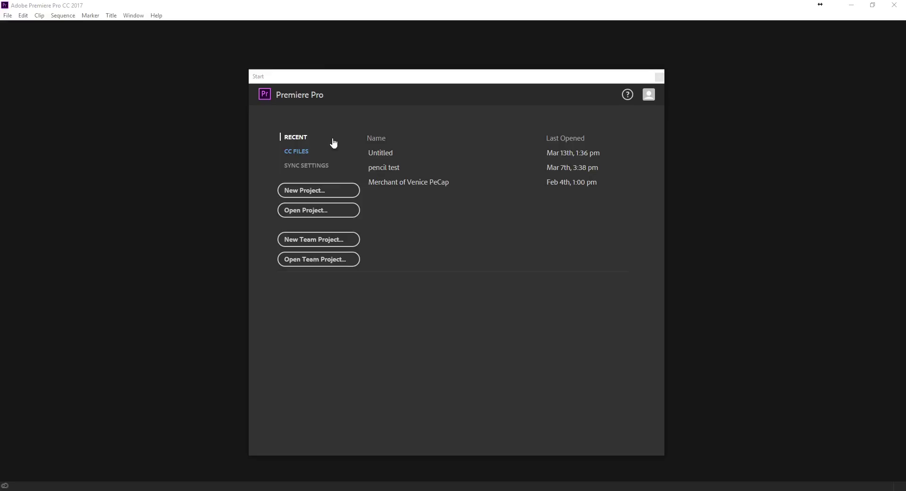
Step: Start a new Premiere project named 'Flour Sack Wave Reference'
{"action": "left_click", "coordinate": [316, 190]}
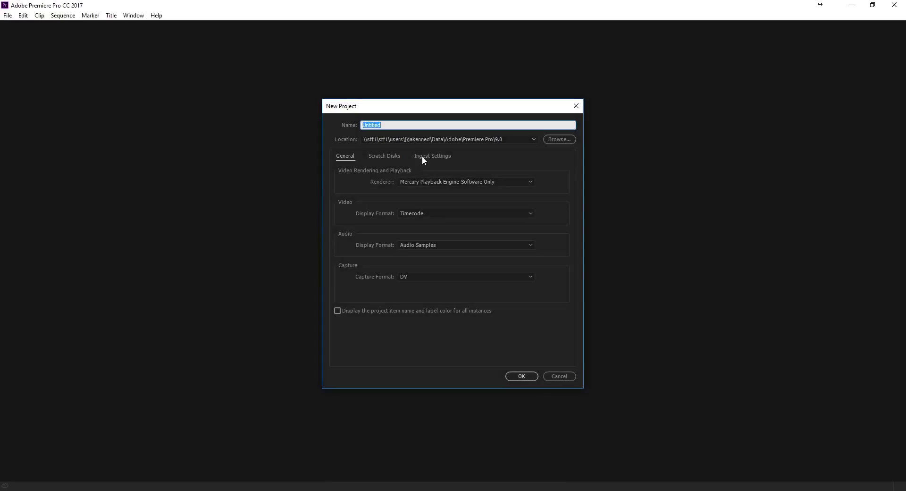
{"action": "type", "text": "Flour Sack Wave Reference"}
Step: Create a 'Flour Sack Wave' folder on drive D: and create the project inside it
{"action": "left_click", "coordinate": [561, 141]}
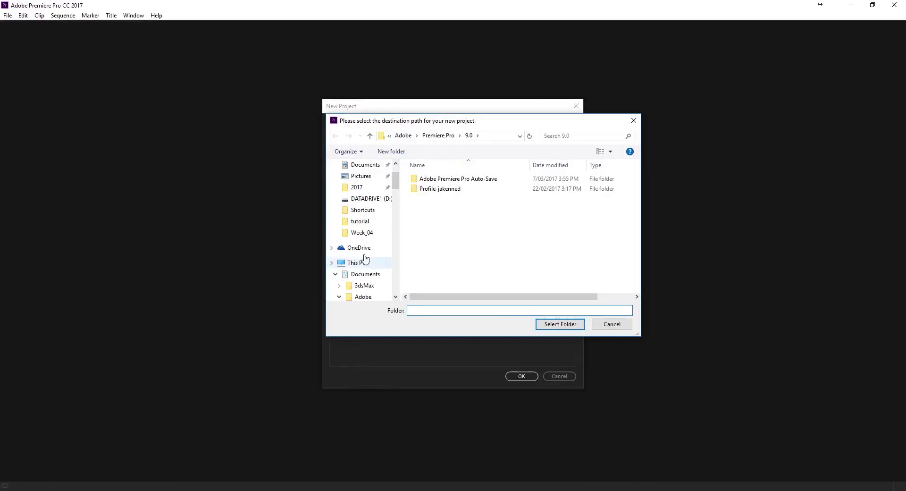
{"action": "scroll", "coordinate": [365, 258], "scroll_direction": "down", "scroll_amount": 2}
{"action": "scroll", "coordinate": [370, 264], "scroll_direction": "up", "scroll_amount": 6}
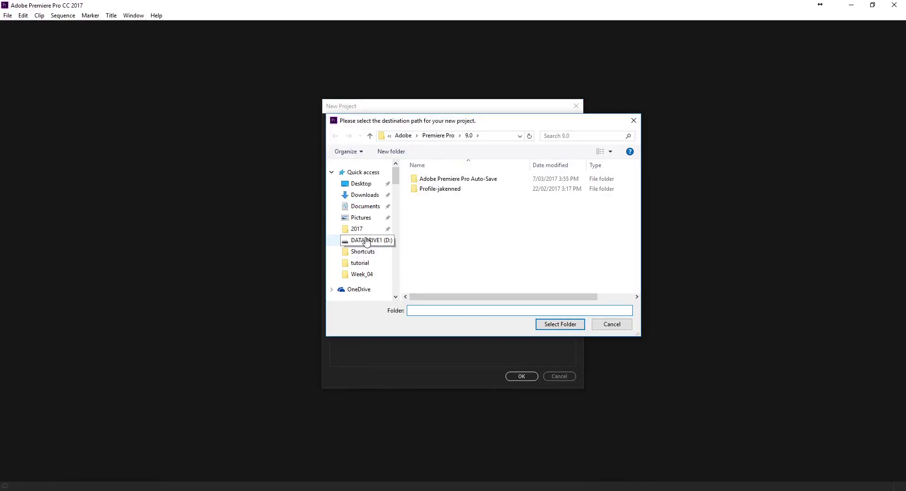
{"action": "left_click", "coordinate": [367, 241]}
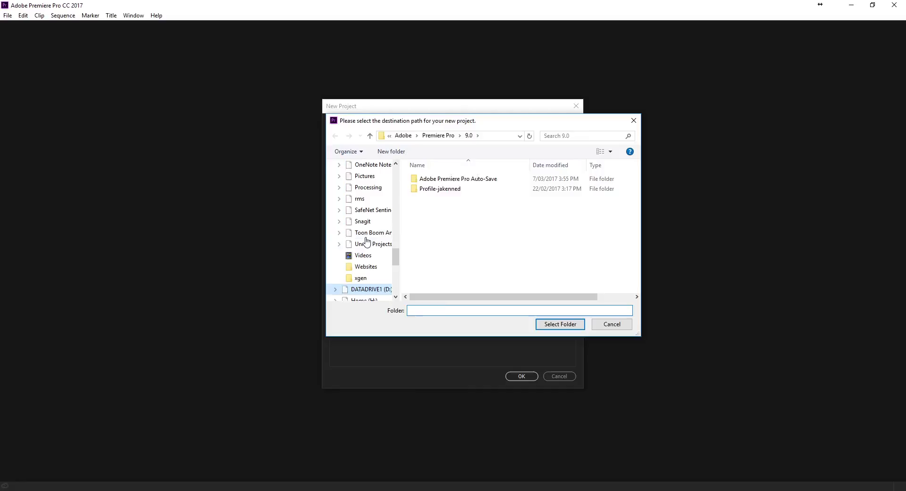
{"action": "right_click", "coordinate": [434, 247]}
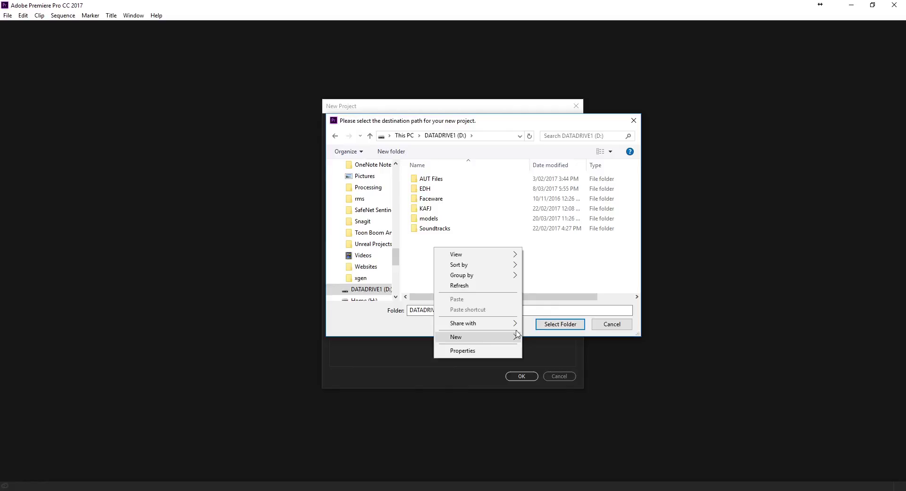
{"action": "left_click", "coordinate": [537, 339]}
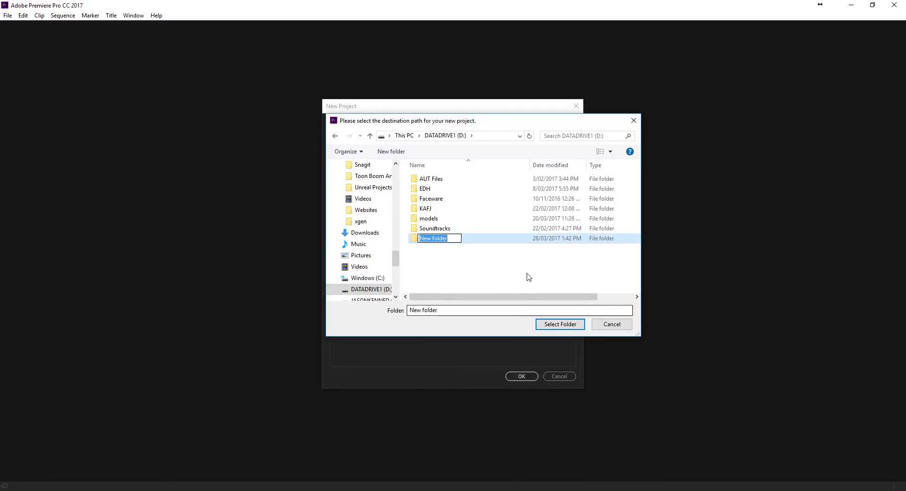
{"action": "type", "text": "Flour Sack Wave"}
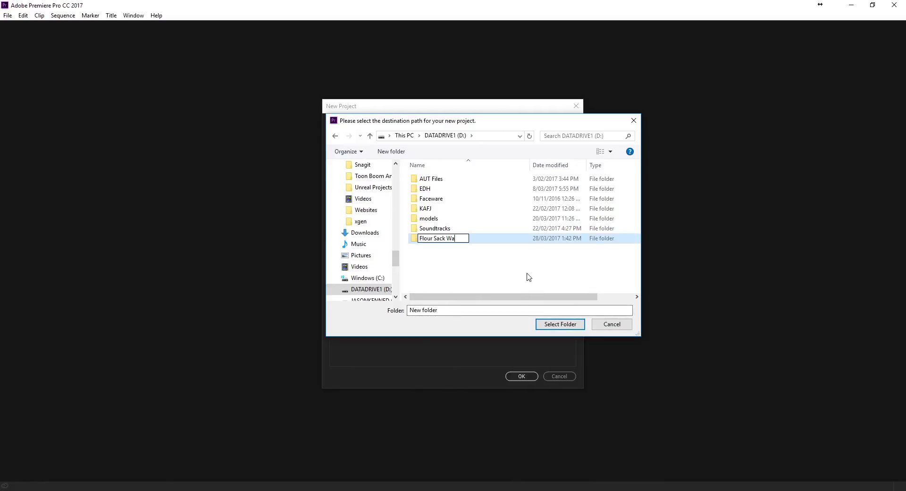
{"action": "key", "text": "Return"}
{"action": "double_click", "coordinate": [435, 240]}
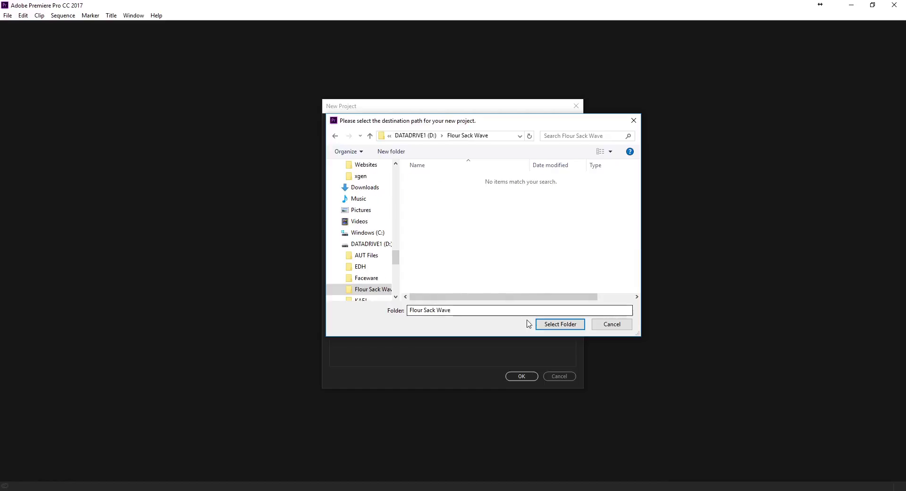
{"action": "left_click", "coordinate": [544, 323]}
{"action": "left_click", "coordinate": [521, 376]}
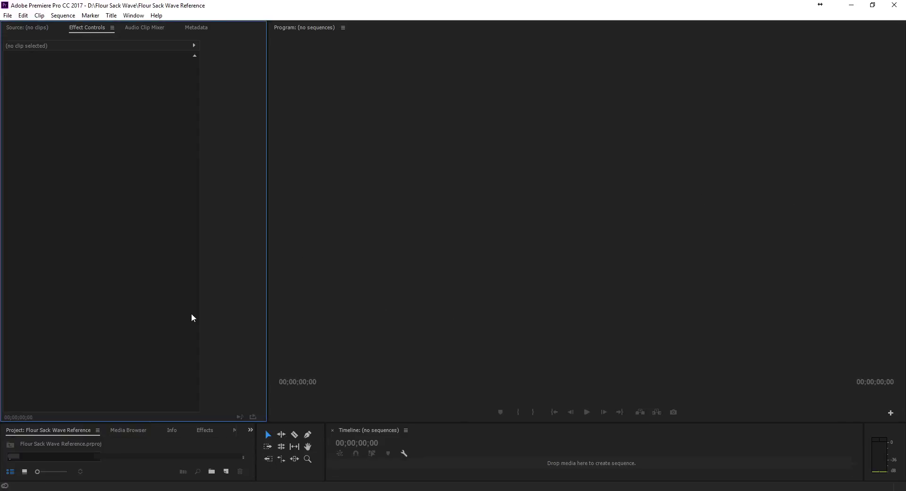
Step: Enlarge the Project and Timeline panels and import 3L9A7321.MOV into the project
{"action": "left_click_drag", "start_coordinate": [174, 422], "coordinate": [177, 376]}
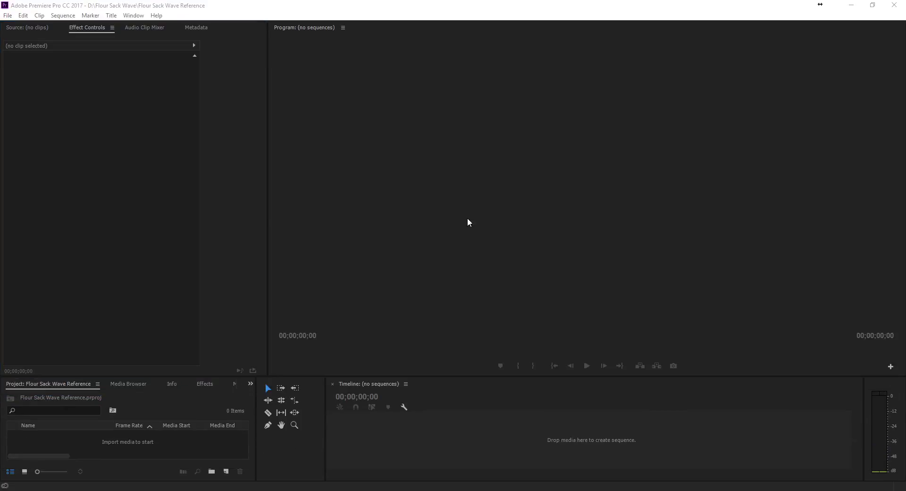
{"action": "left_click_drag", "start_coordinate": [469, 222], "coordinate": [142, 201]}
{"action": "left_click_drag", "start_coordinate": [172, 423], "coordinate": [185, 444]}
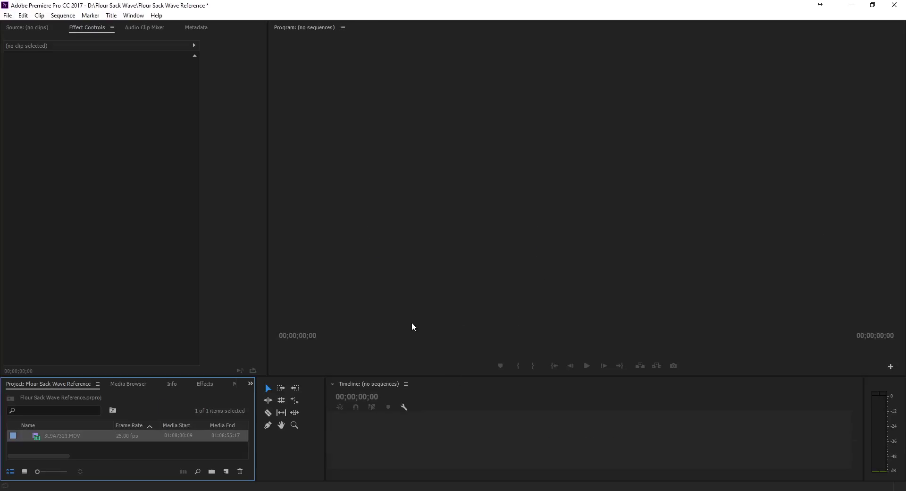
{"action": "left_click_drag", "start_coordinate": [131, 376], "coordinate": [132, 341]}
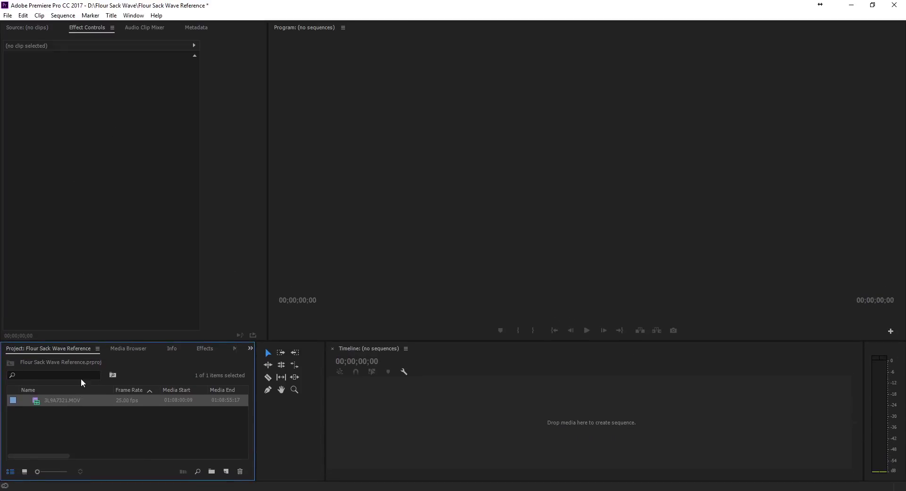
Step: Mark 3L9A7321.MOV from 01:08:10:00 in the Source monitor, save, and drop its video into a new sequence
{"action": "double_click", "coordinate": [38, 401]}
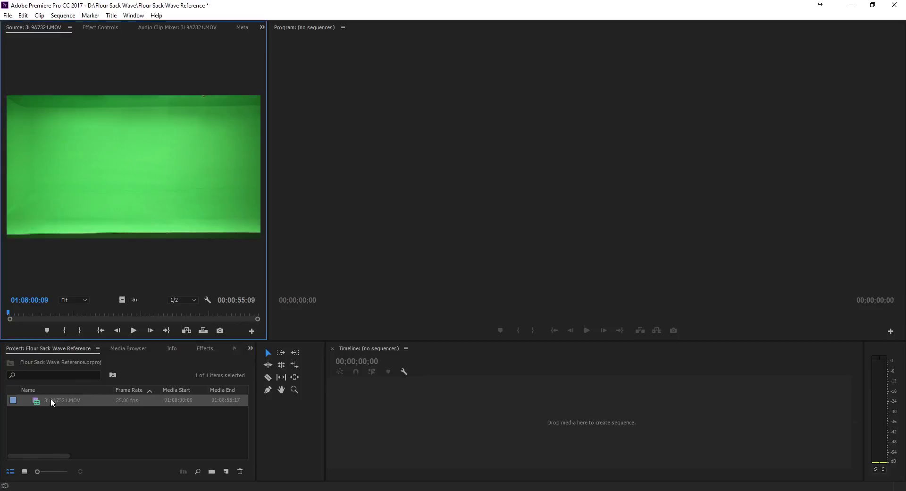
{"action": "left_click_drag", "start_coordinate": [269, 291], "coordinate": [441, 291]}
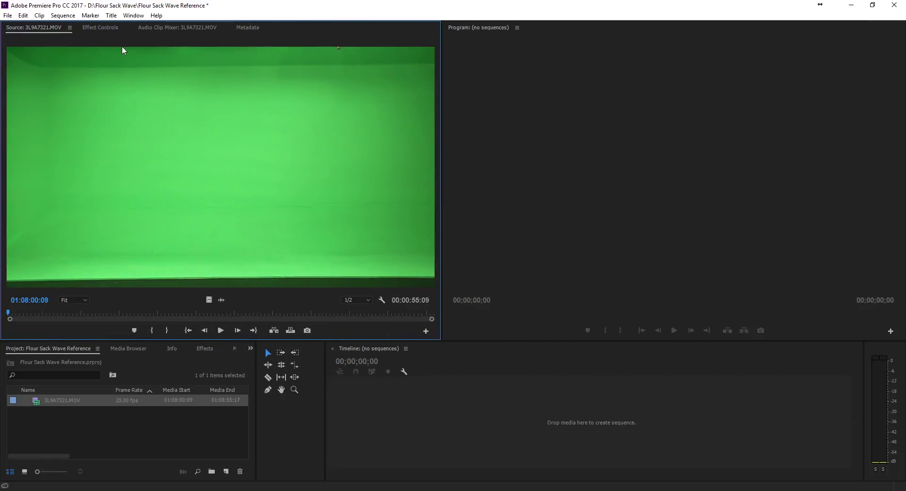
{"action": "left_click_drag", "start_coordinate": [105, 313], "coordinate": [83, 320]}
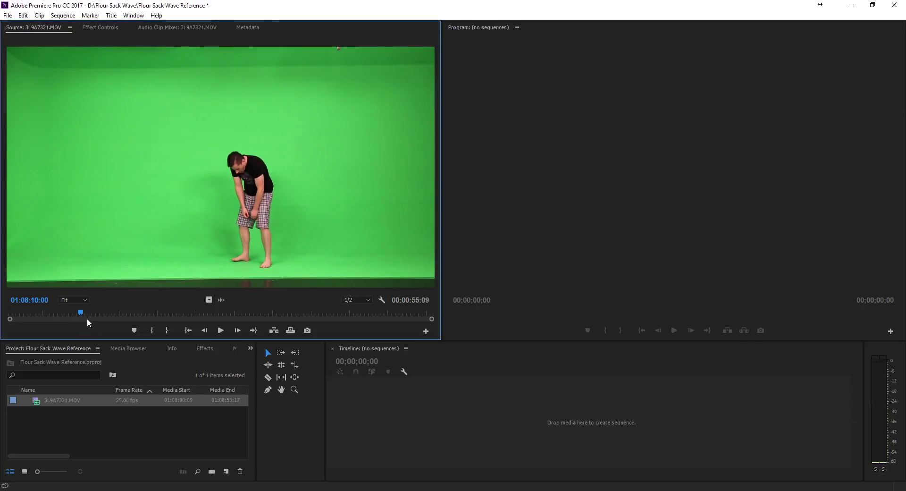
{"action": "key", "text": "i"}
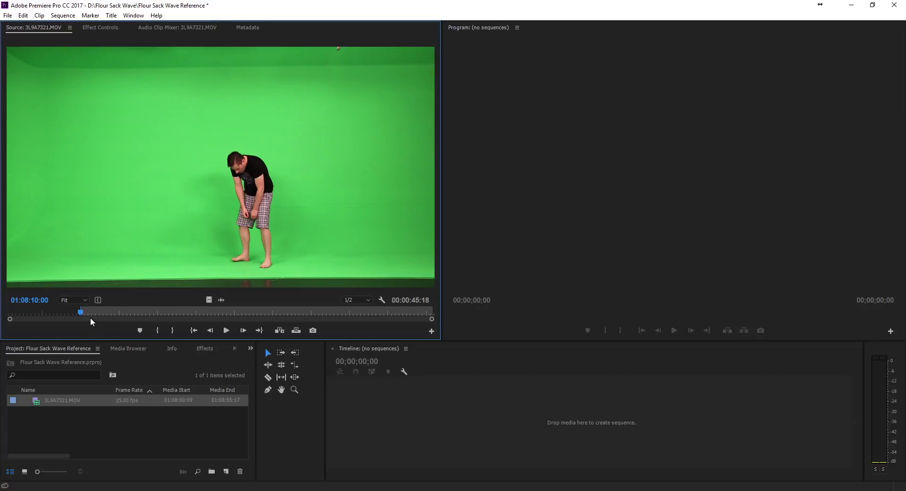
{"action": "left_click_drag", "start_coordinate": [83, 312], "coordinate": [171, 313]}
{"action": "key", "text": "o"}
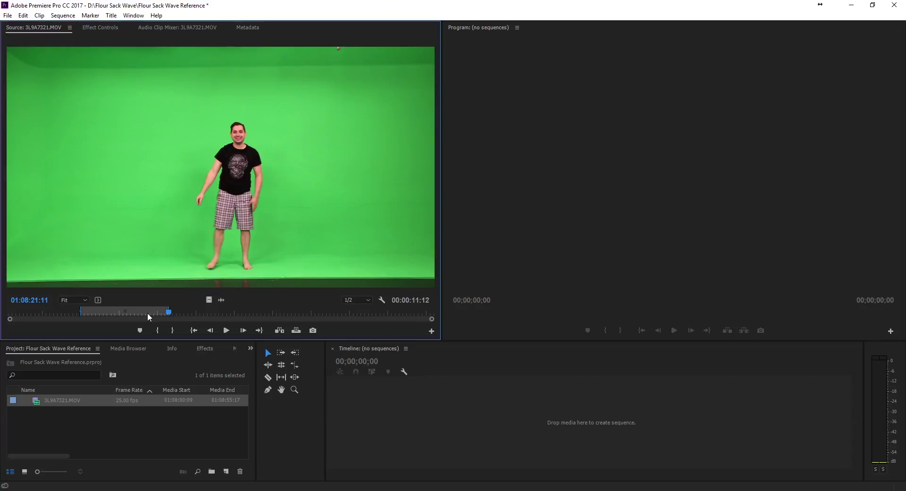
{"action": "key", "text": "ctrl+s"}
{"action": "left_click_drag", "start_coordinate": [267, 343], "coordinate": [479, 419]}
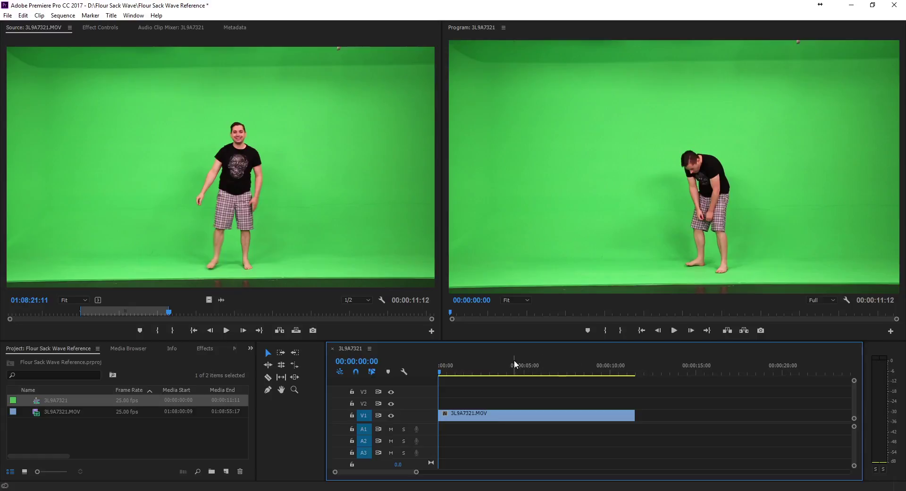
Step: Replace the V1 clip with 3L9A7321.MOV added together with its audio
{"action": "left_click", "coordinate": [541, 417]}
{"action": "key", "text": "Delete"}
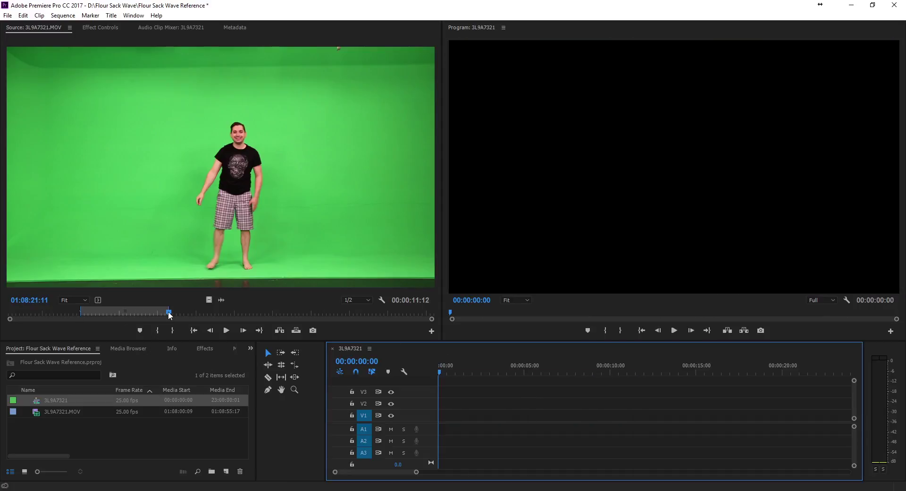
{"action": "left_click_drag", "start_coordinate": [169, 313], "coordinate": [264, 313]}
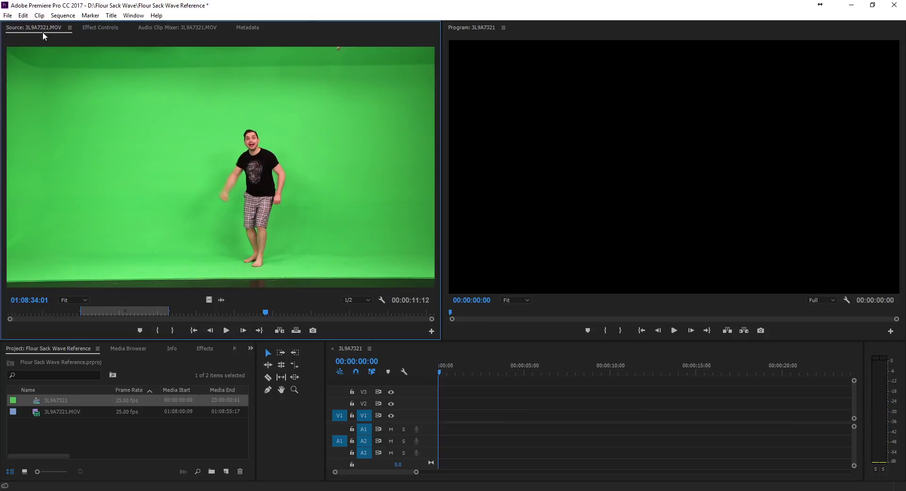
{"action": "left_click", "coordinate": [58, 411]}
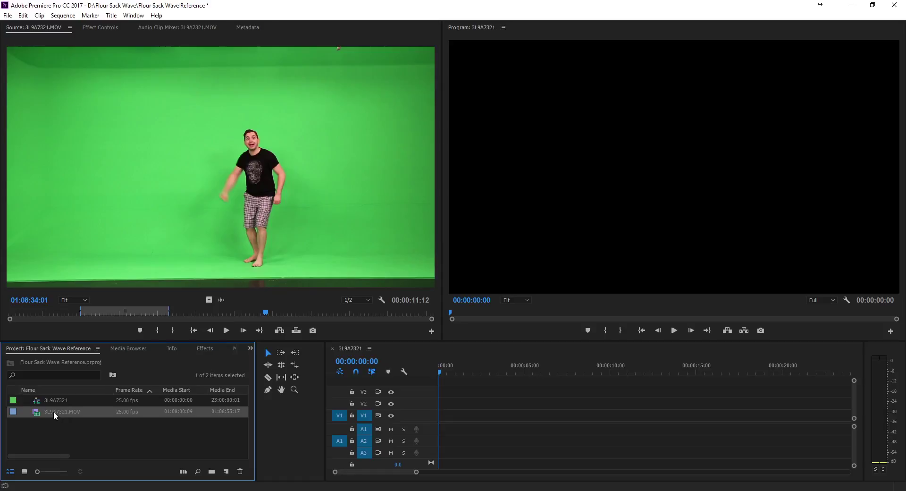
{"action": "left_click_drag", "start_coordinate": [53, 411], "coordinate": [440, 431]}
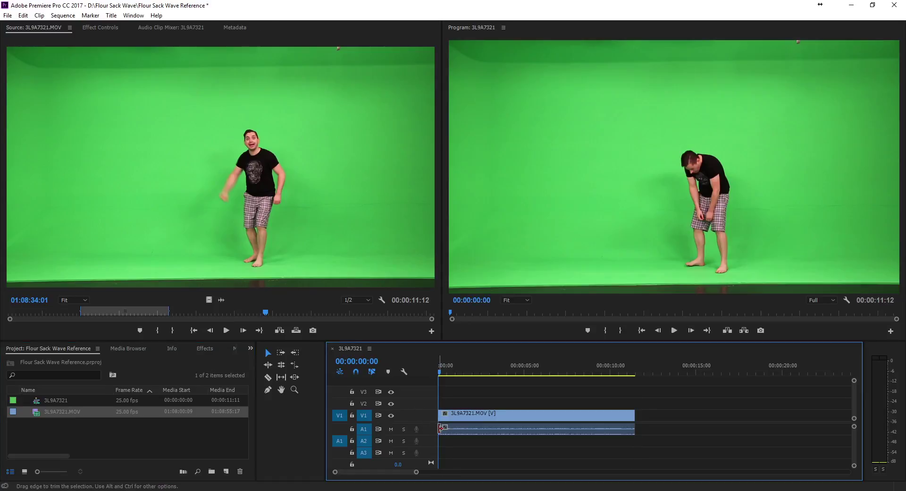
Step: Review the re-added clip around 00:00:03:00 with timeline zoom, then delete it from the sequence
{"action": "left_click", "coordinate": [490, 364]}
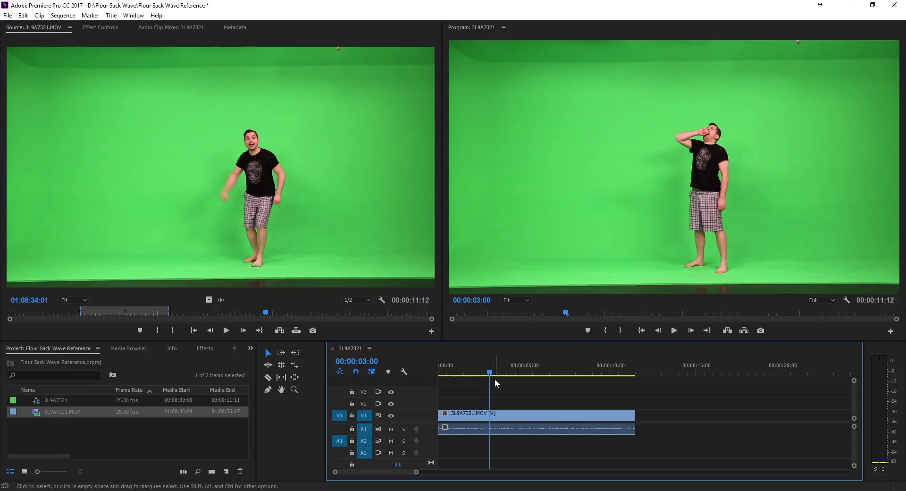
{"action": "key", "text": "equal"}
{"action": "key", "text": "equal"}
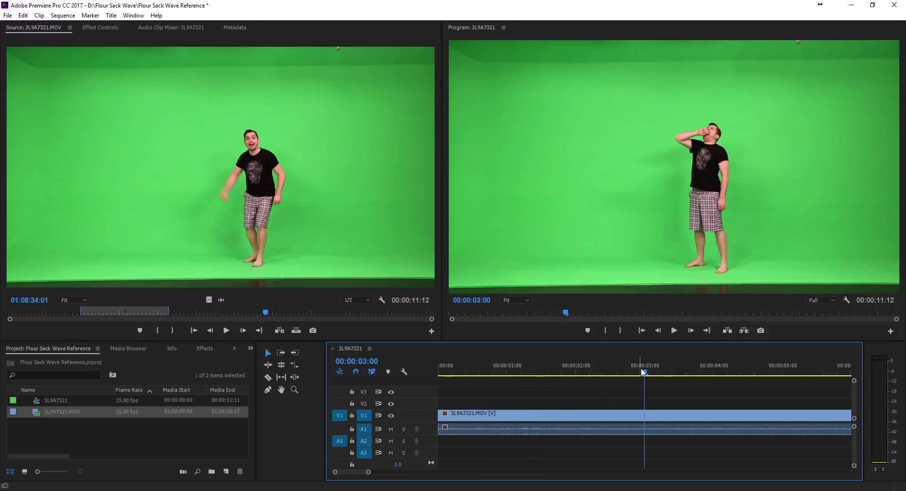
{"action": "left_click_drag", "start_coordinate": [644, 372], "coordinate": [498, 372]}
{"action": "key", "text": "minus"}
{"action": "key", "text": "minus"}
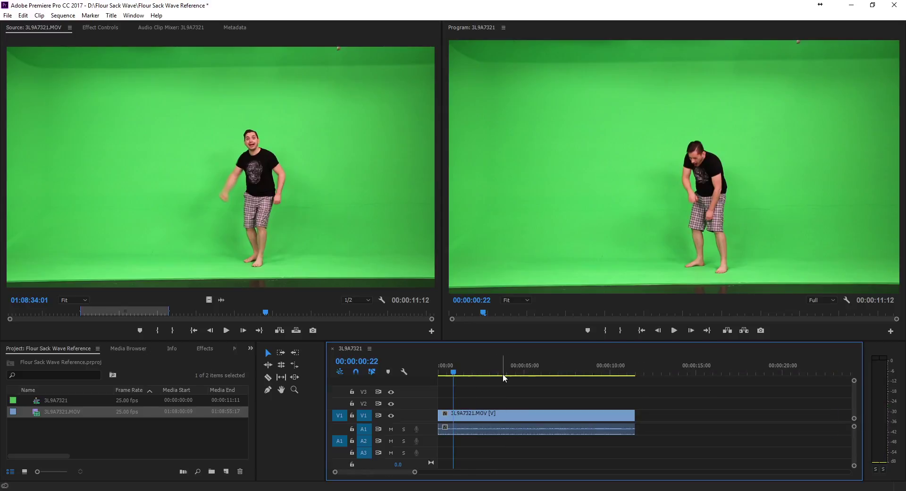
{"action": "mouse_move", "coordinate": [401, 471]}
{"action": "left_mouse_down"}
{"action": "mouse_move", "coordinate": [410, 473]}
{"action": "mouse_move", "coordinate": [389, 470]}
{"action": "left_mouse_up"}
{"action": "left_click", "coordinate": [444, 373]}
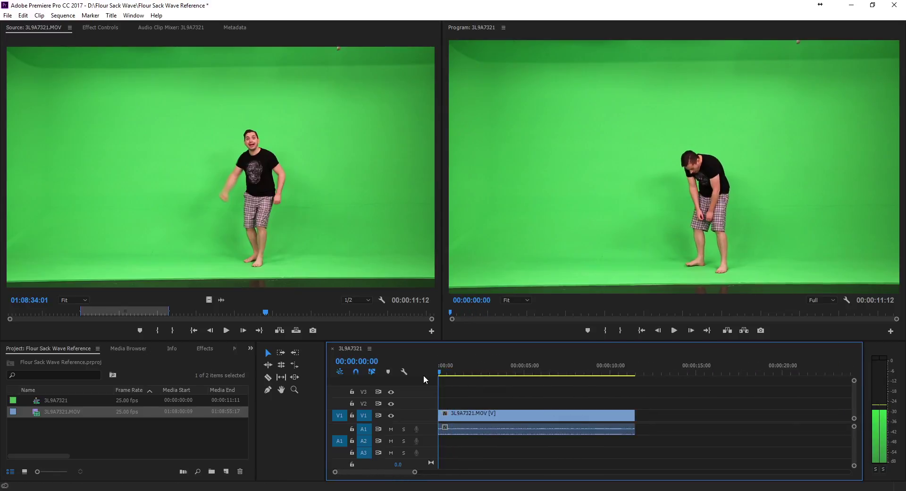
{"action": "left_click_drag", "start_coordinate": [443, 374], "coordinate": [429, 377]}
{"action": "left_click", "coordinate": [503, 413]}
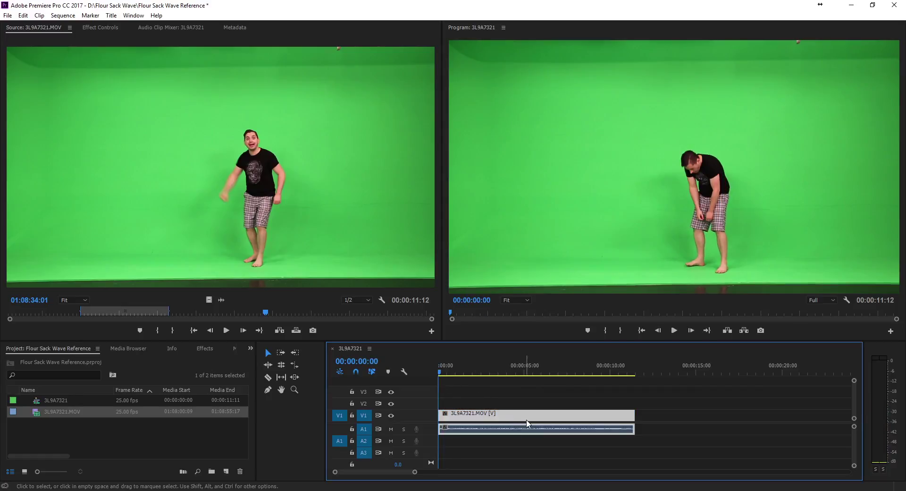
{"action": "key", "text": "Delete"}
Step: Widen the source range to the whole clip and place all 00:00:55:09 of 3L9A7321.MOV in the sequence
{"action": "left_click", "coordinate": [87, 422]}
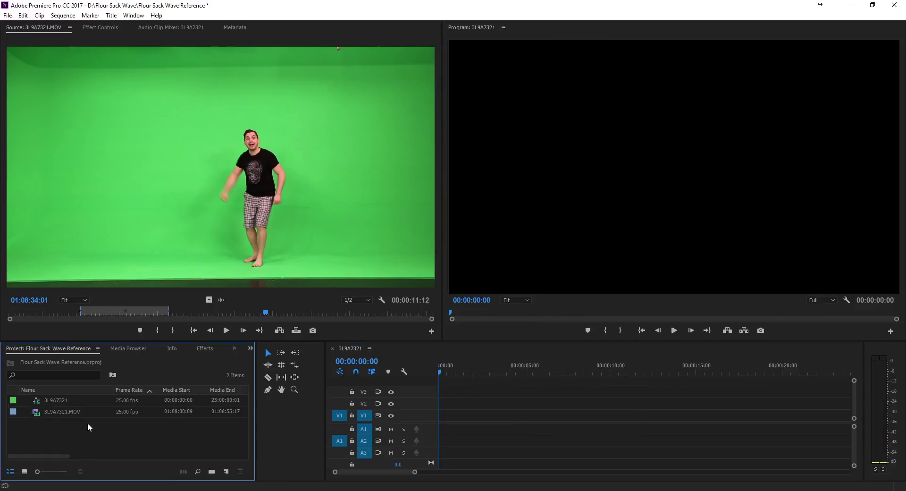
{"action": "left_click", "coordinate": [79, 411]}
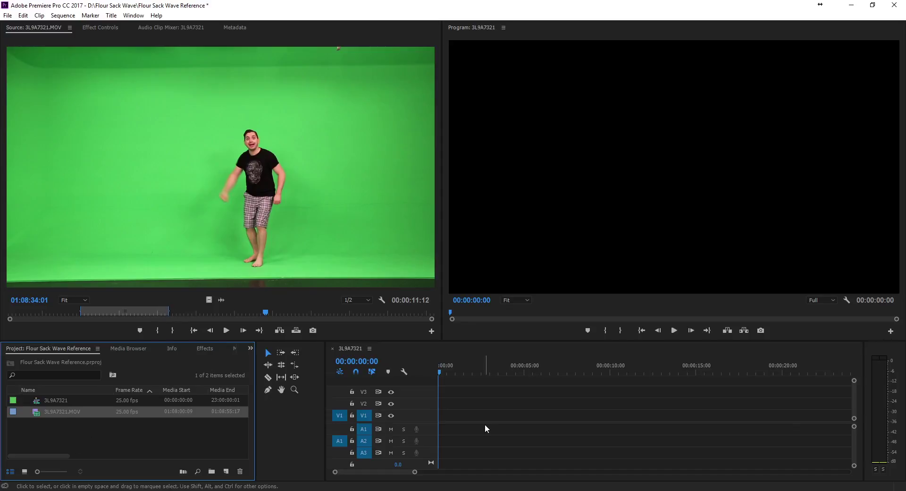
{"action": "left_click_drag", "start_coordinate": [171, 311], "coordinate": [432, 311]}
{"action": "left_click_drag", "start_coordinate": [91, 310], "coordinate": [7, 311]}
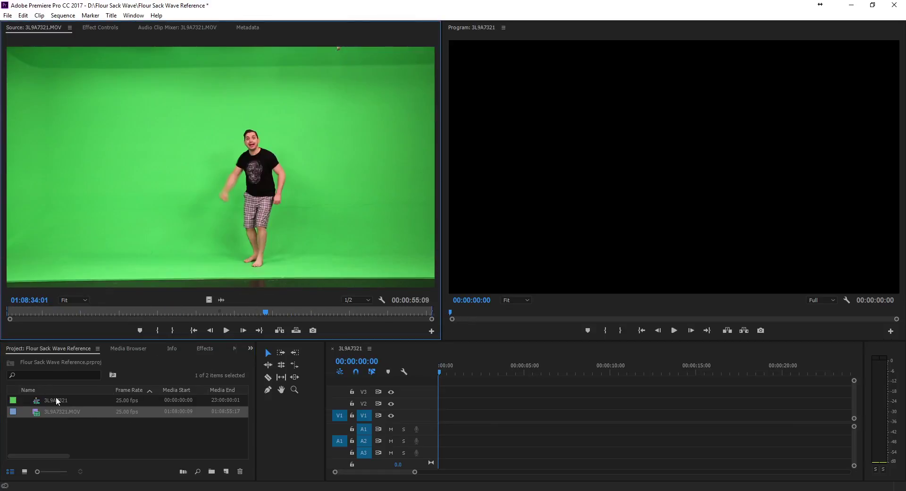
{"action": "left_click_drag", "start_coordinate": [54, 416], "coordinate": [451, 425]}
{"action": "left_click_drag", "start_coordinate": [525, 364], "coordinate": [593, 376]}
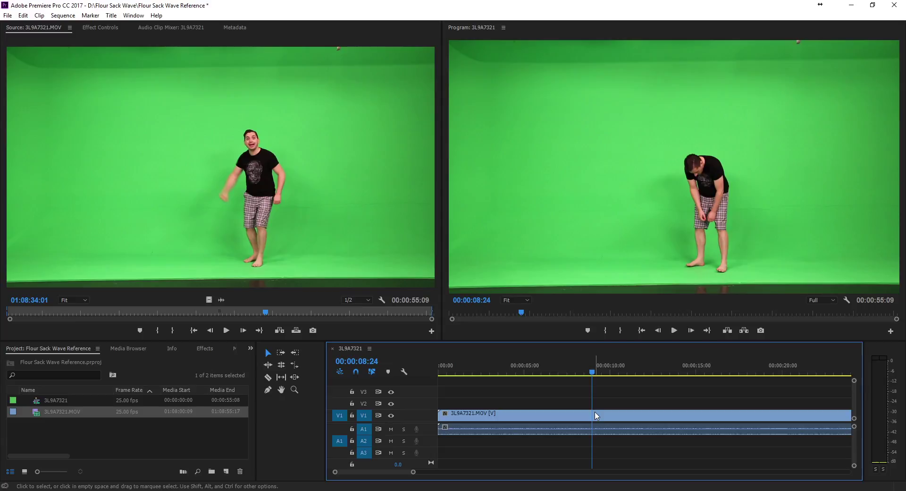
Step: Mark the sequence In at 00:00:08:24 and Out at 00:00:21:00 around the wave
{"action": "key", "text": "i"}
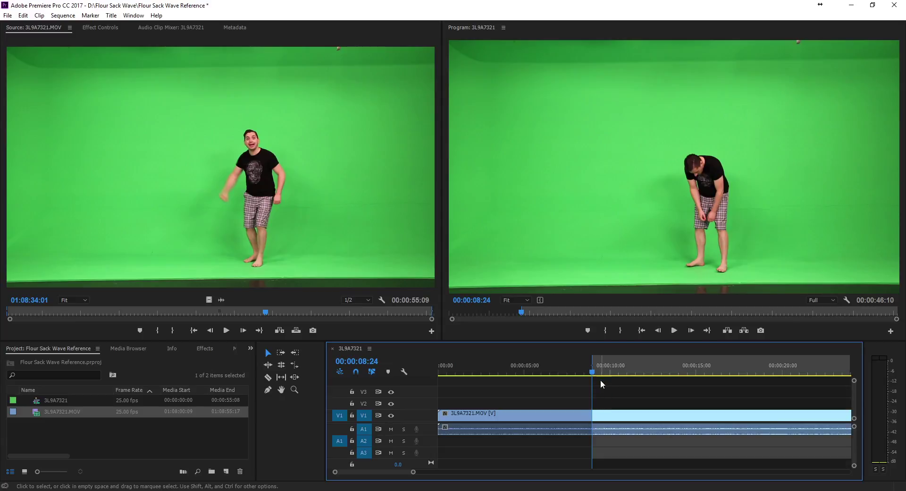
{"action": "mouse_move", "coordinate": [593, 374]}
{"action": "left_mouse_down"}
{"action": "mouse_move", "coordinate": [843, 382]}
{"action": "mouse_move", "coordinate": [665, 393]}
{"action": "mouse_move", "coordinate": [799, 397]}
{"action": "left_mouse_up"}
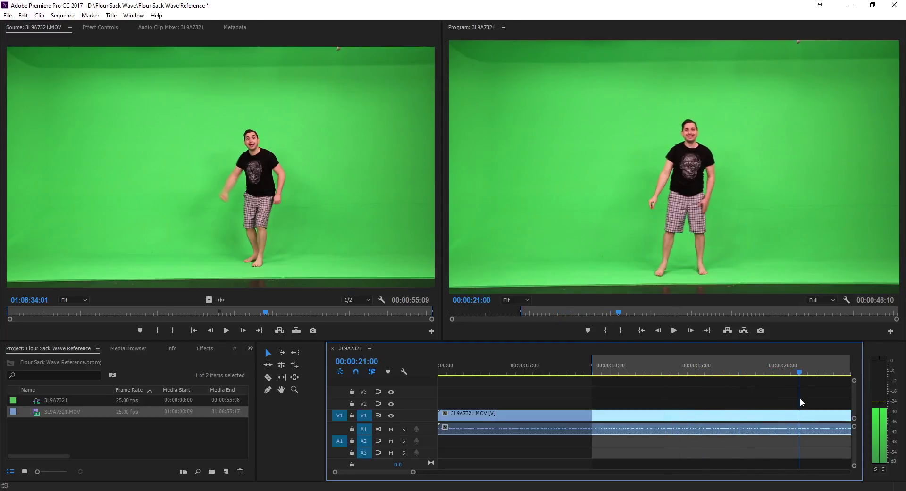
{"action": "key", "text": "o"}
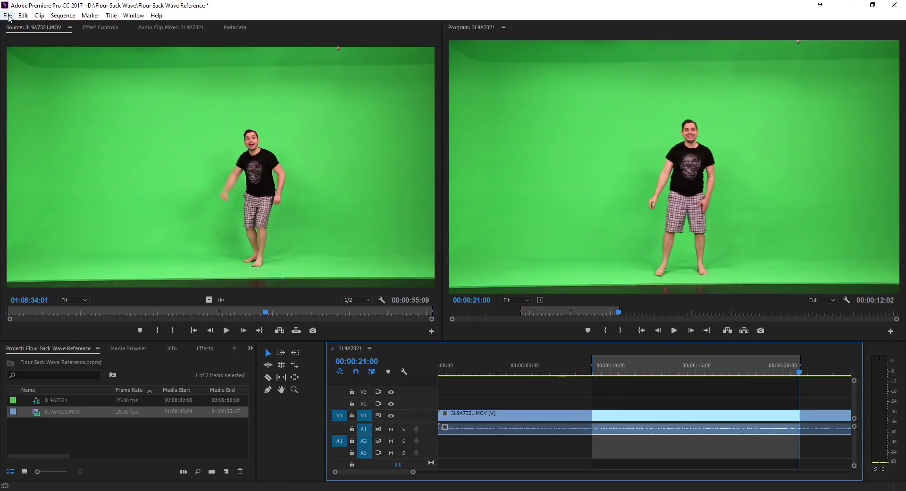
Step: Open Export Settings for the QuickTime export, keeping the PAL DV preset
{"action": "left_click", "coordinate": [8, 17]}
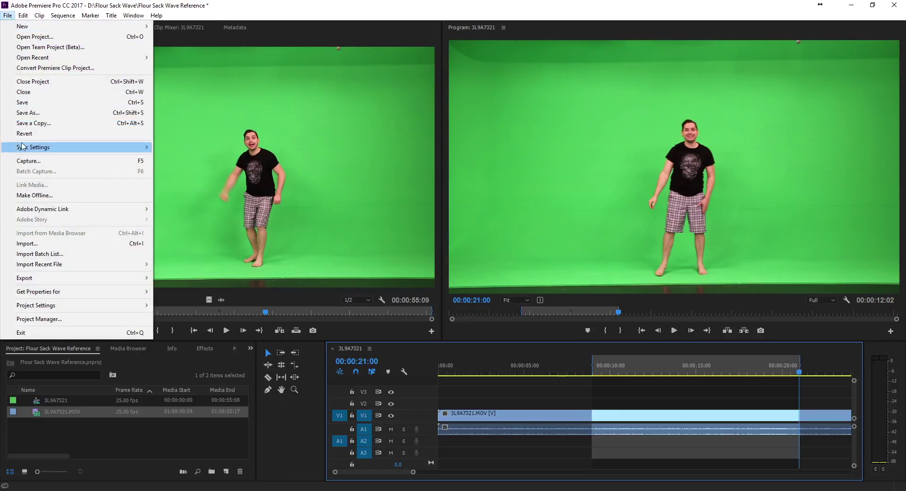
{"action": "mouse_move", "coordinate": [76, 279]}
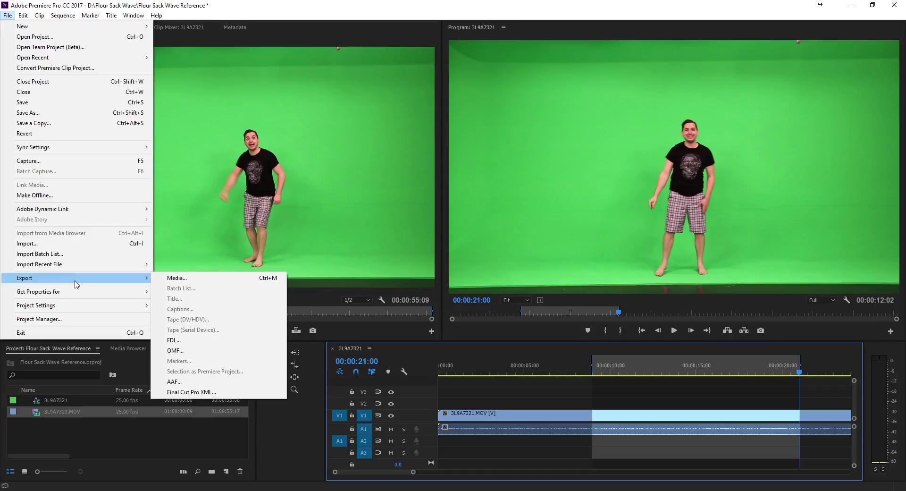
{"action": "left_click", "coordinate": [177, 280]}
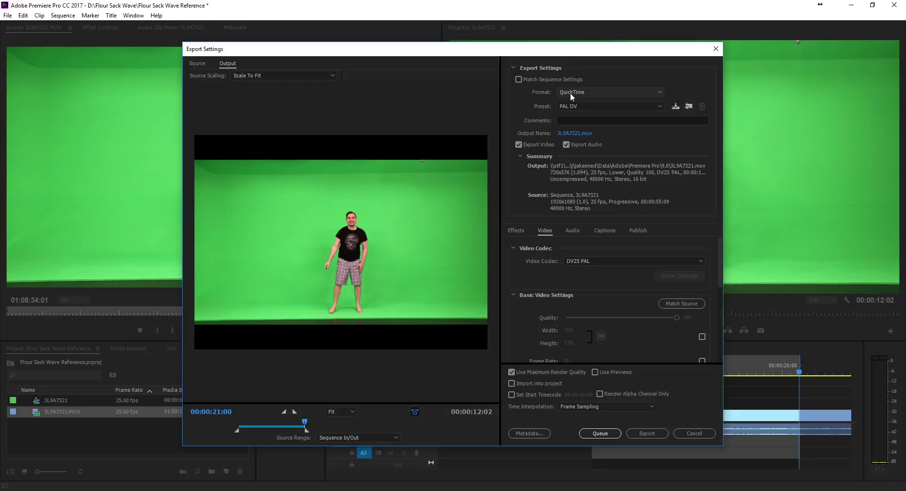
{"action": "left_click", "coordinate": [588, 107]}
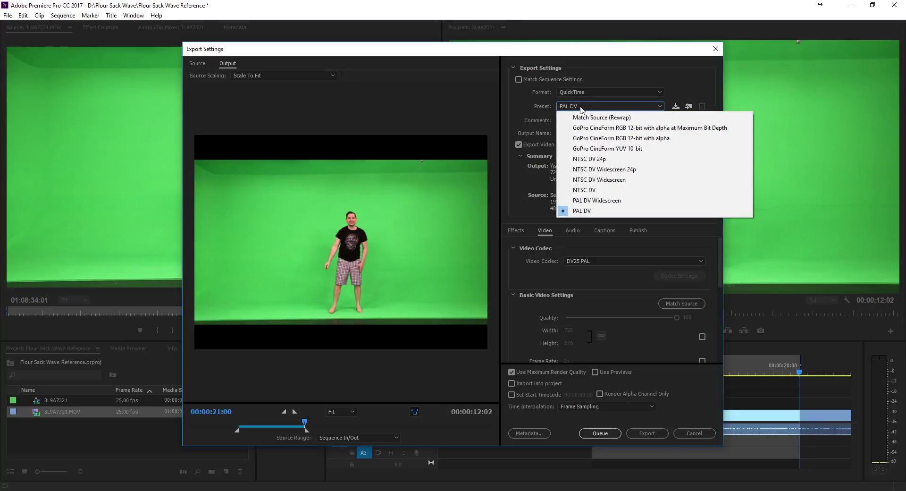
{"action": "left_click", "coordinate": [581, 107]}
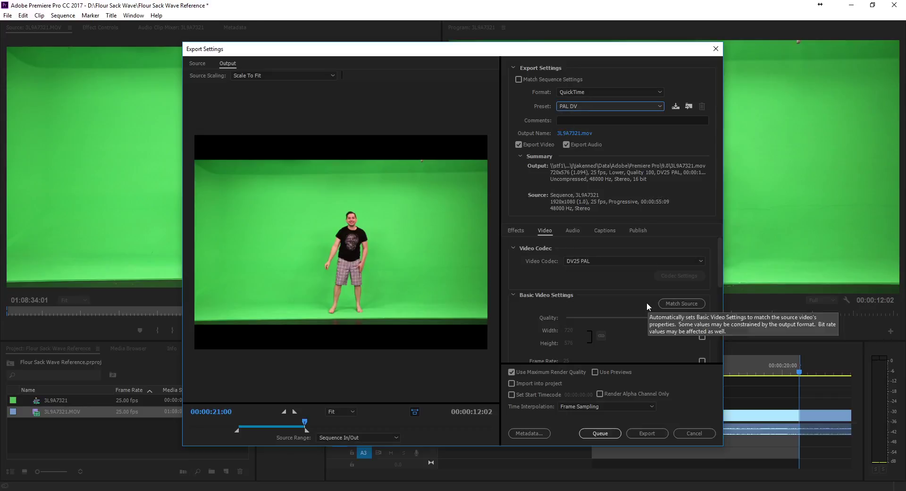
Step: Switch the video codec to H.264 and match the source settings
{"action": "left_click", "coordinate": [677, 306]}
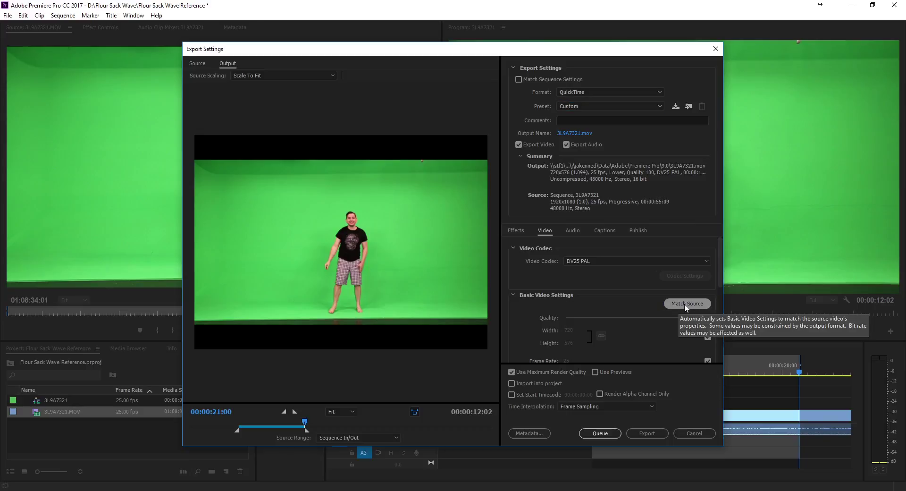
{"action": "left_click", "coordinate": [583, 260]}
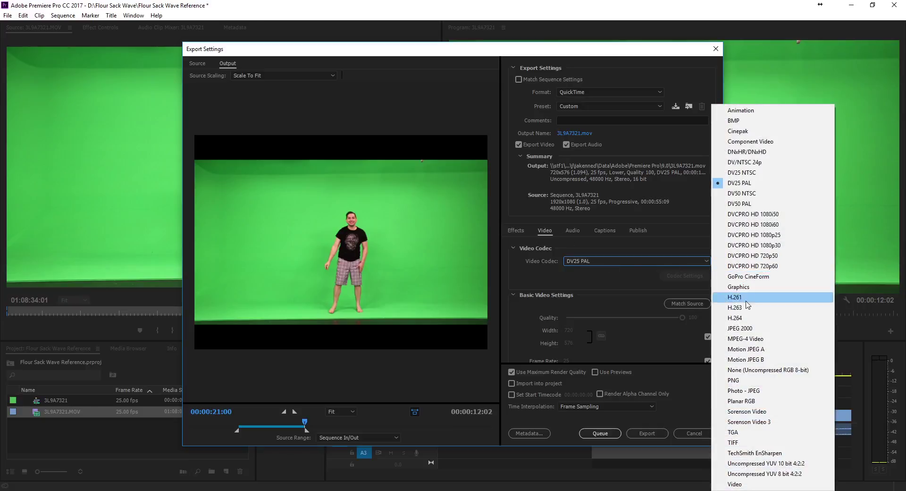
{"action": "left_click", "coordinate": [745, 317]}
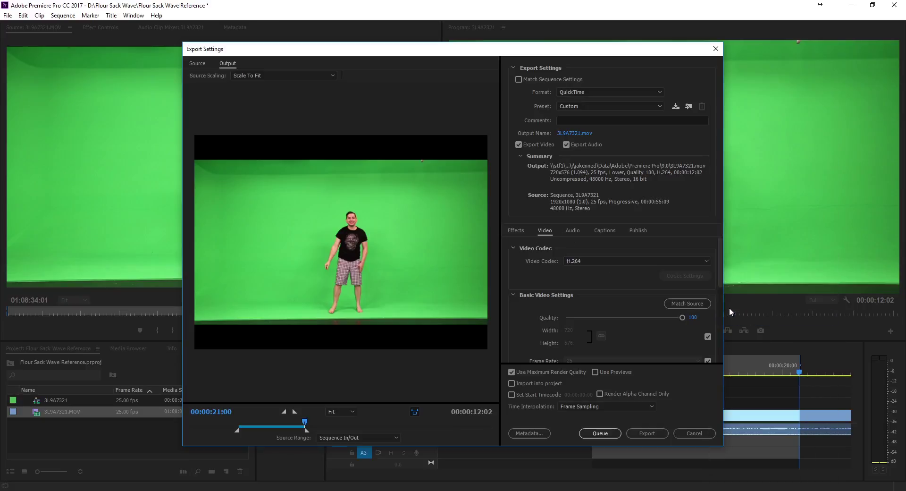
{"action": "left_click", "coordinate": [691, 304]}
{"action": "scroll", "coordinate": [646, 293], "scroll_direction": "down", "scroll_amount": 1}
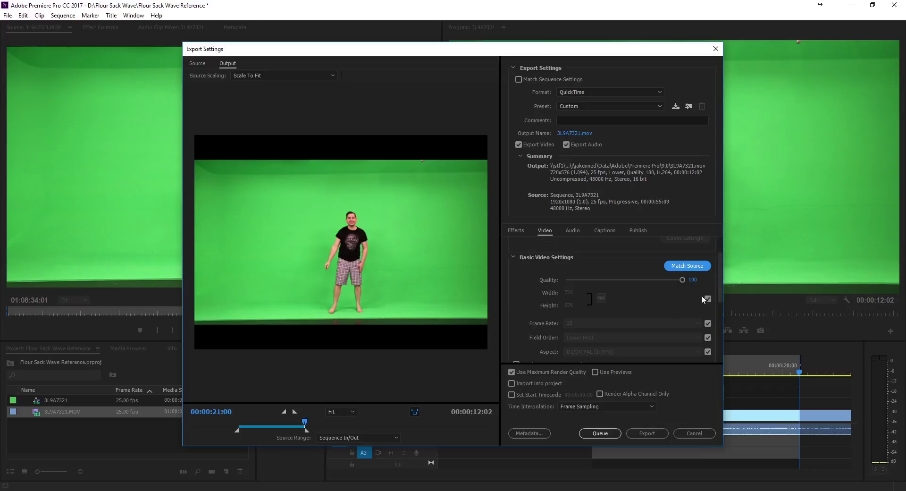
Step: Unlock size, frame rate, field order and aspect, then match source: 1920x1080, 25 fps progressive
{"action": "scroll", "coordinate": [647, 289], "scroll_direction": "up", "scroll_amount": 1}
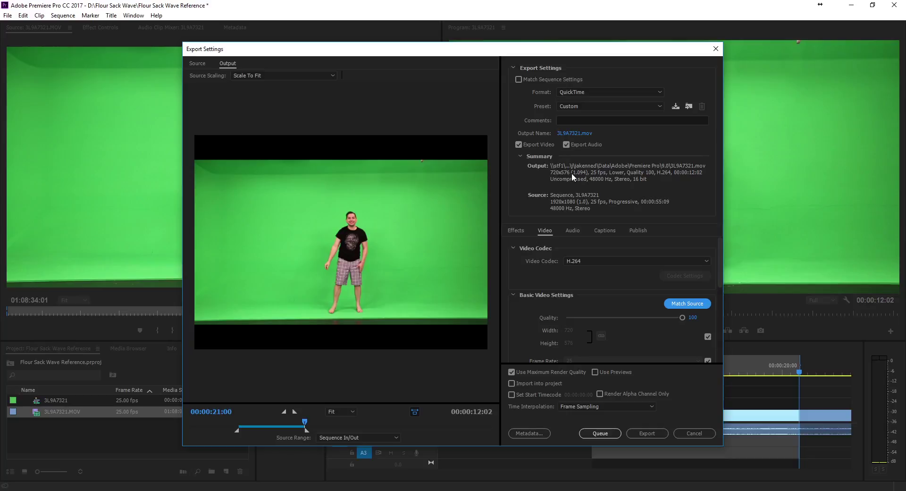
{"action": "scroll", "coordinate": [593, 253], "scroll_direction": "down", "scroll_amount": 2}
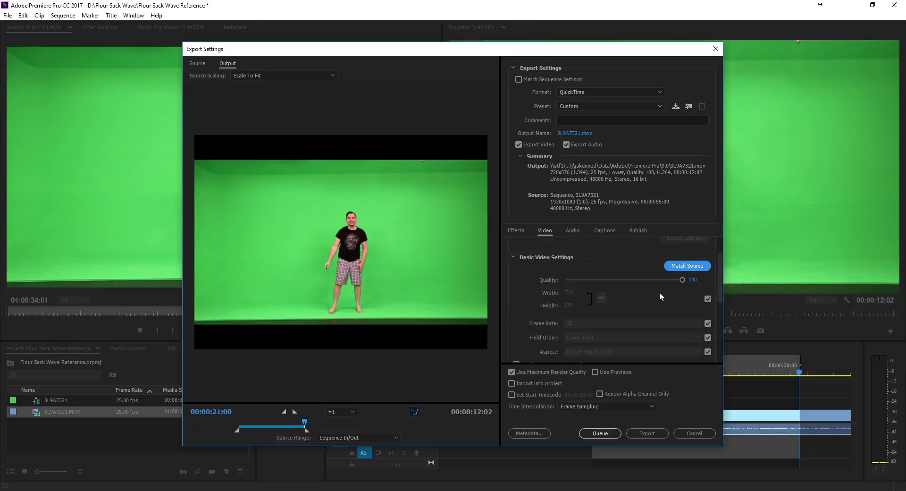
{"action": "left_click", "coordinate": [707, 298]}
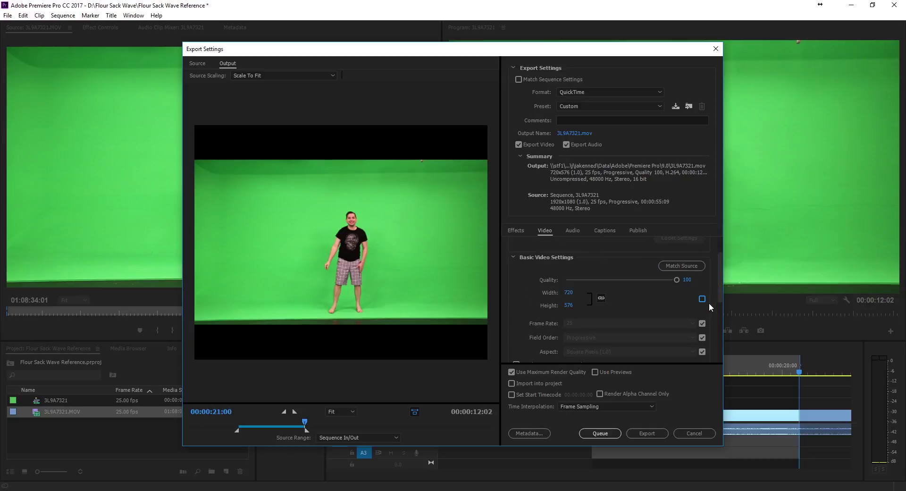
{"action": "left_click", "coordinate": [702, 322]}
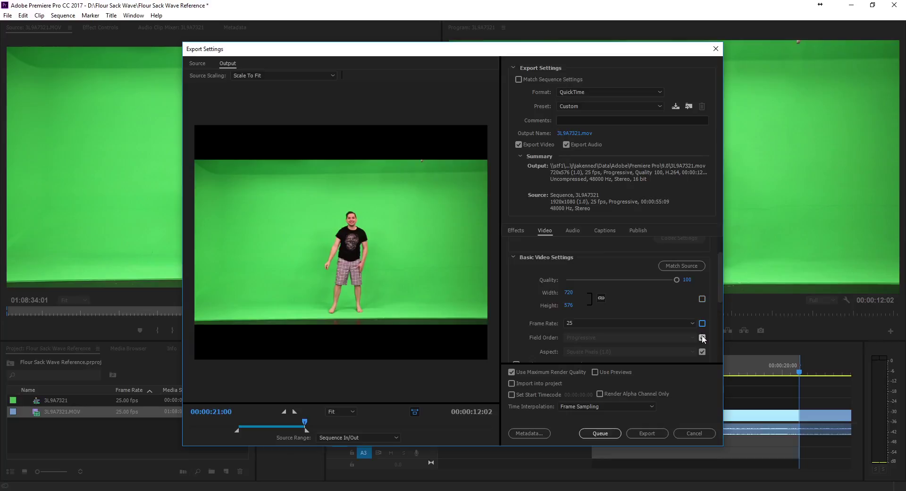
{"action": "left_click", "coordinate": [702, 337]}
{"action": "left_click", "coordinate": [702, 351]}
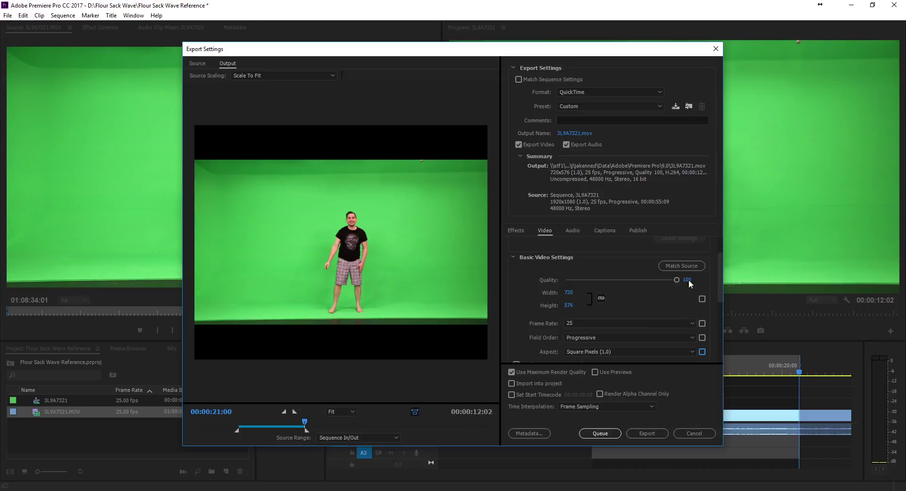
{"action": "left_click", "coordinate": [689, 265]}
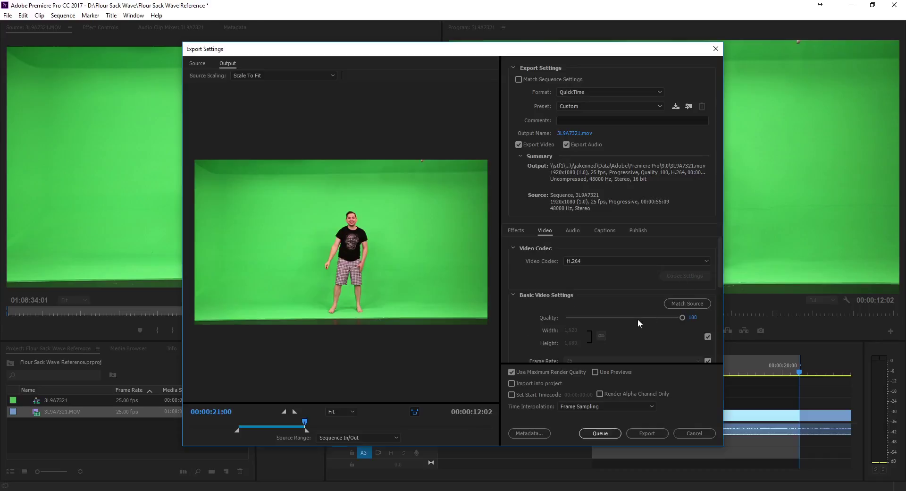
{"action": "scroll", "coordinate": [670, 330], "scroll_direction": "down", "scroll_amount": 1}
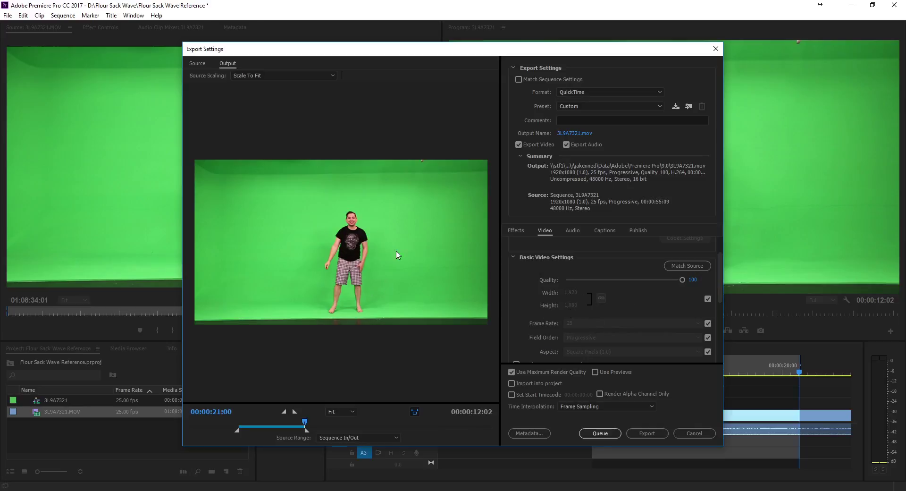
Step: Exclude audio from the export and lower the H.264 quality to 90
{"action": "scroll", "coordinate": [631, 303], "scroll_direction": "down", "scroll_amount": 2}
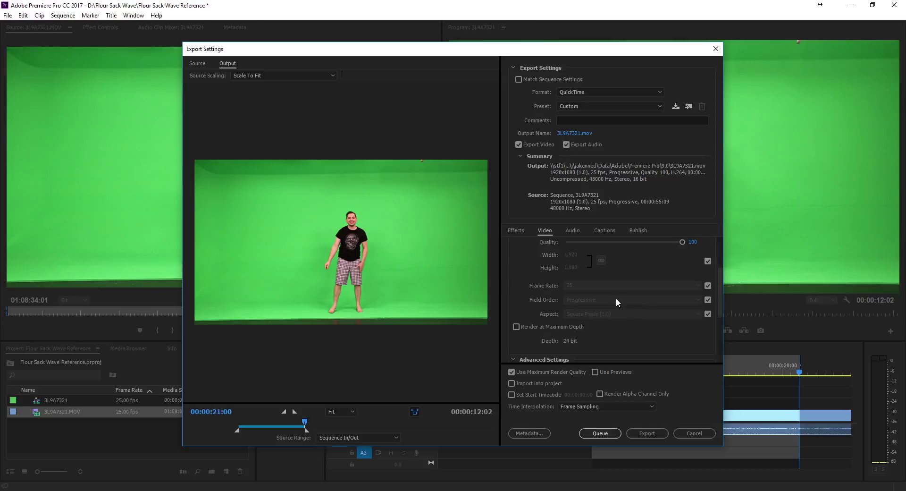
{"action": "scroll", "coordinate": [616, 298], "scroll_direction": "up", "scroll_amount": 2}
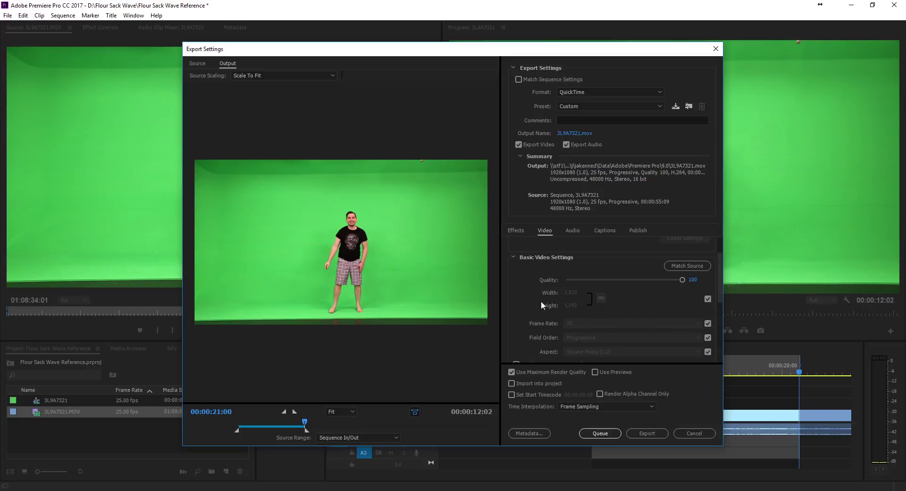
{"action": "scroll", "coordinate": [592, 304], "scroll_direction": "down", "scroll_amount": 2}
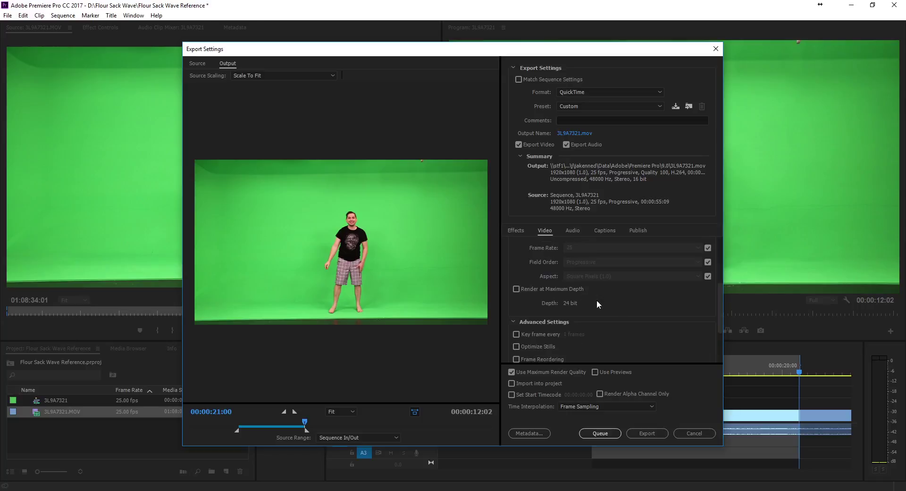
{"action": "scroll", "coordinate": [597, 303], "scroll_direction": "up", "scroll_amount": 2}
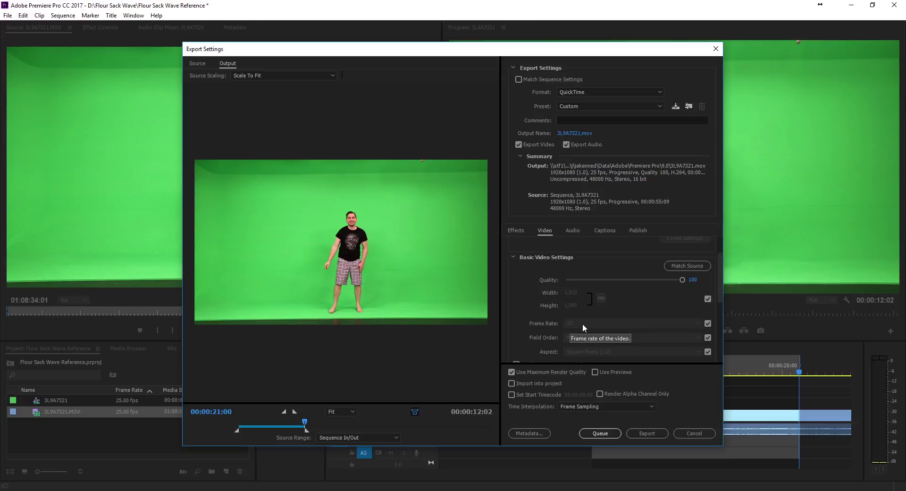
{"action": "scroll", "coordinate": [582, 323], "scroll_direction": "down", "scroll_amount": 2}
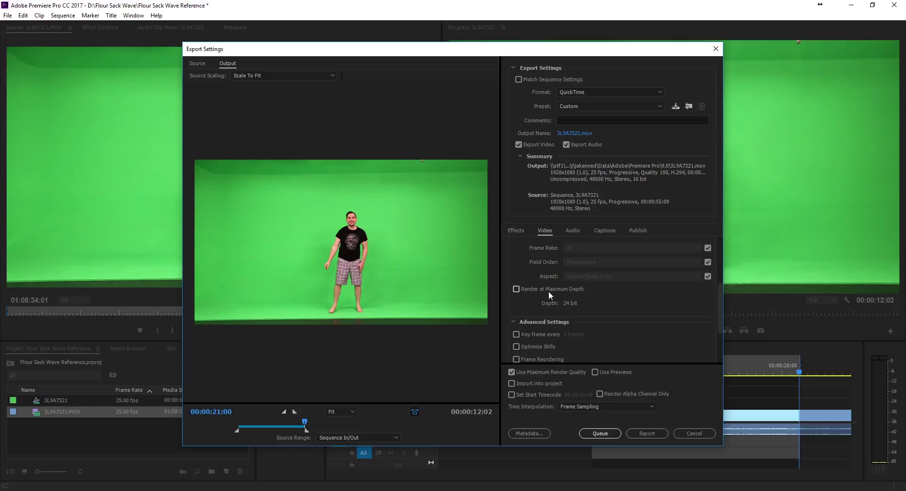
{"action": "scroll", "coordinate": [554, 307], "scroll_direction": "down", "scroll_amount": 3}
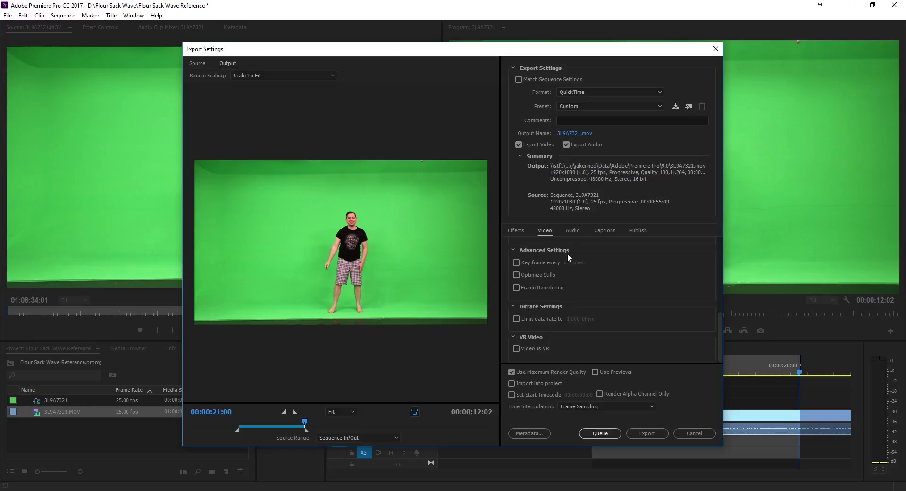
{"action": "left_click", "coordinate": [566, 145]}
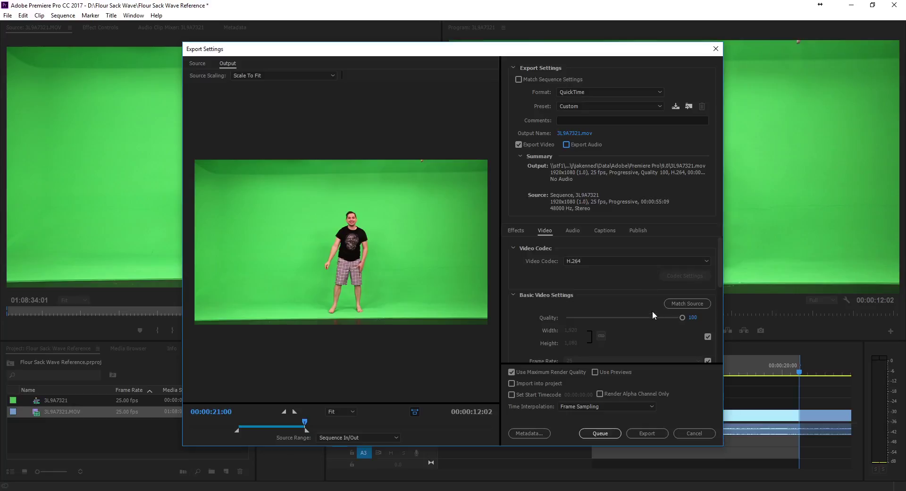
{"action": "left_click_drag", "start_coordinate": [681, 316], "coordinate": [669, 319]}
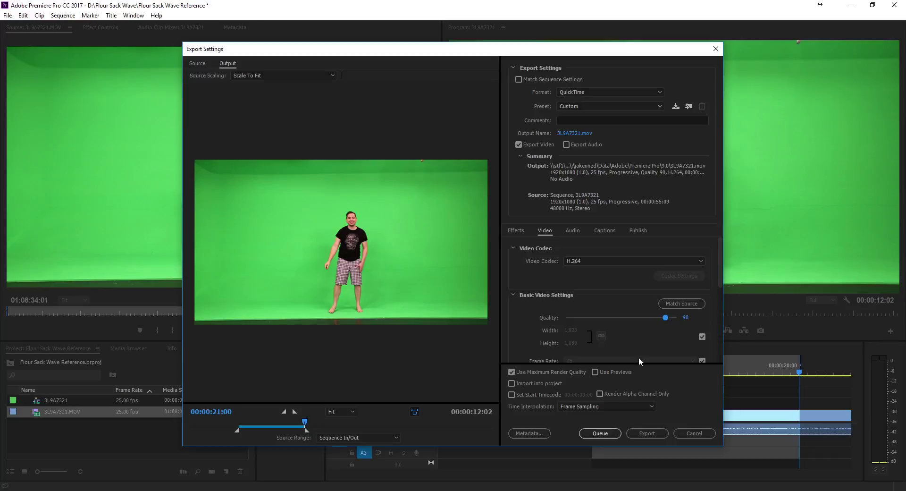
Step: Start the export and confirm Flour Sack Reference appears in D:\Flour Sack Wave
{"action": "left_click", "coordinate": [644, 432]}
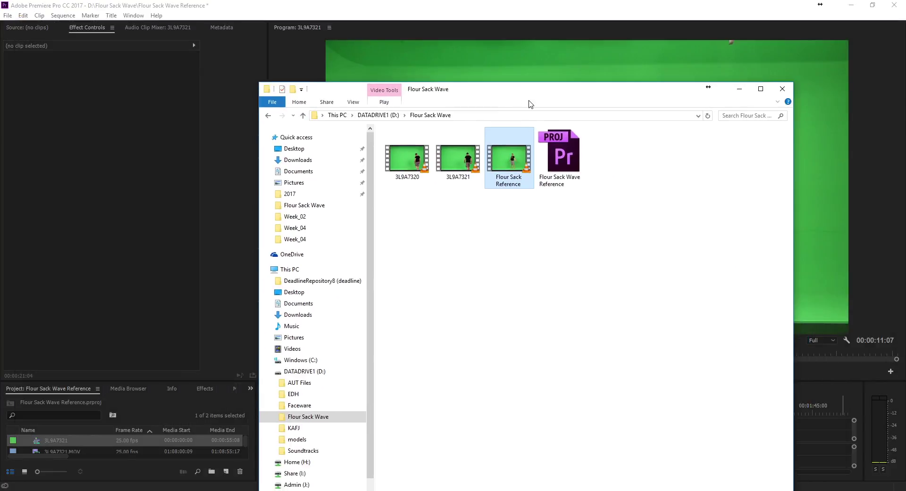
{"action": "left_click", "coordinate": [740, 88]}
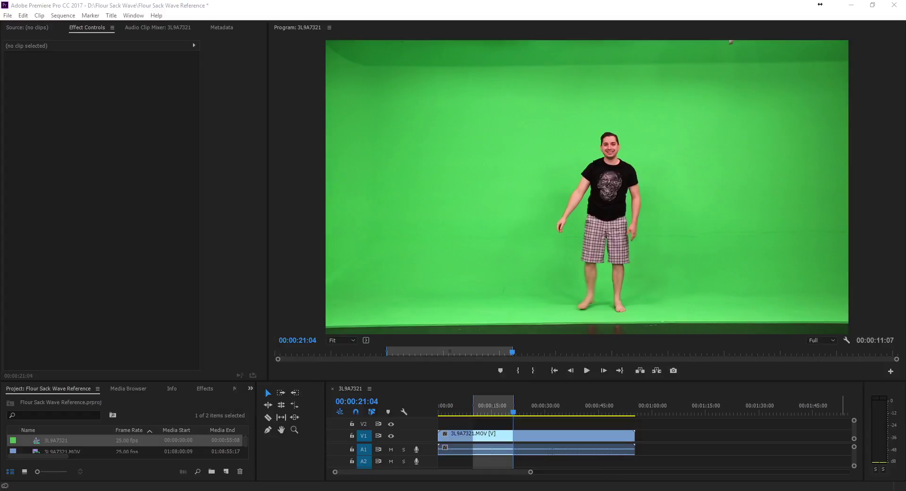
{"action": "key", "text": "alt+Tab"}
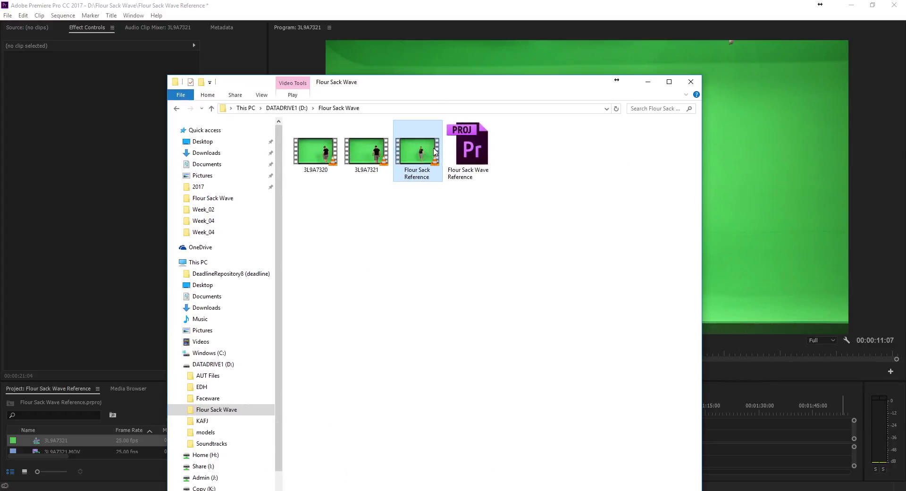